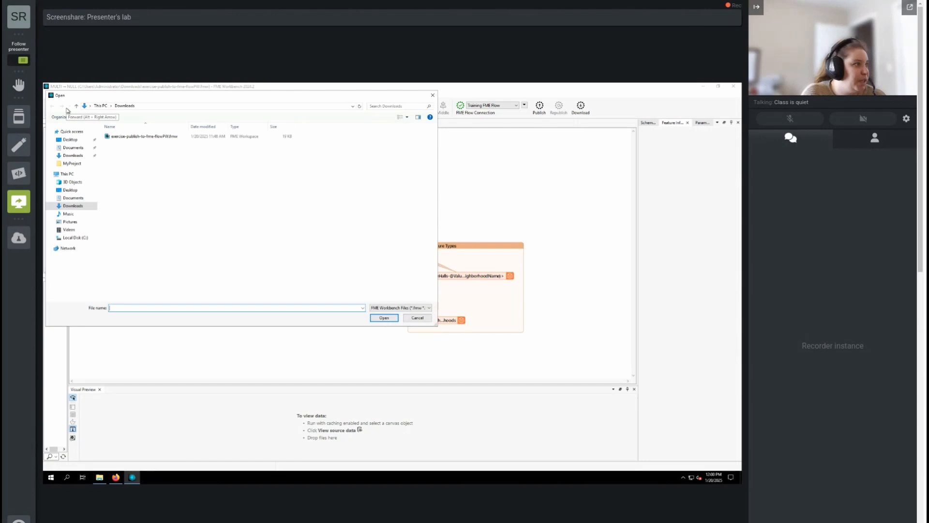
Open exercise-submit-job-through-webhook-url.fmwt from C:\FMEData\Workspaces\CreateDataIntegrationApps.
{"action": "left_click", "coordinate": [75, 238]}
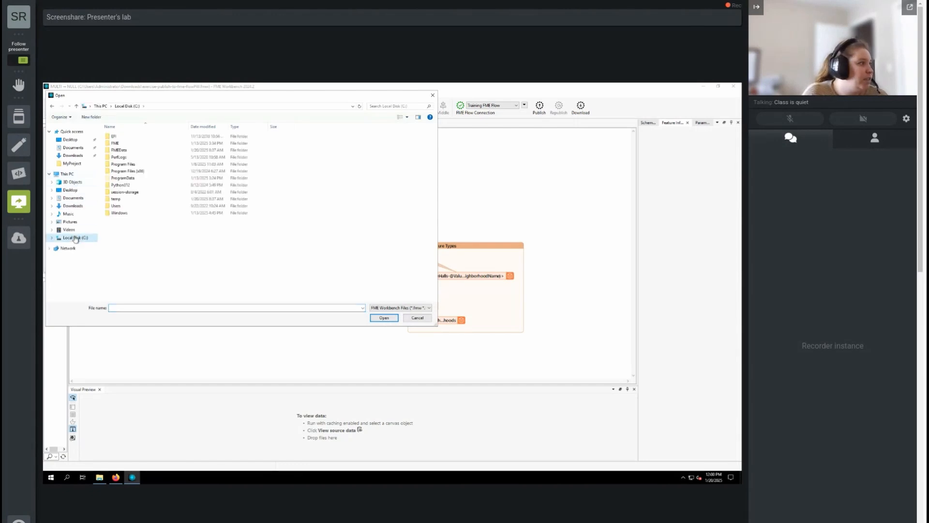
{"action": "left_click", "coordinate": [123, 151]}
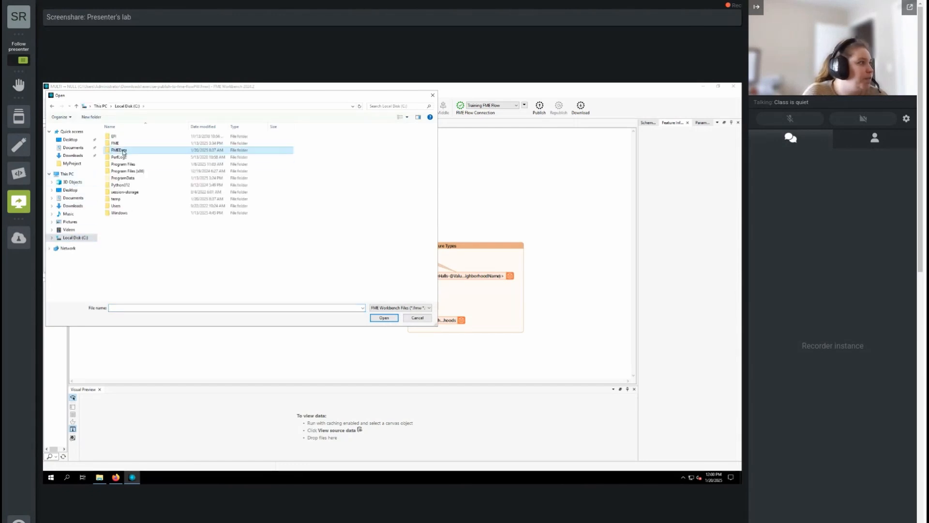
{"action": "double_click", "coordinate": [122, 151]}
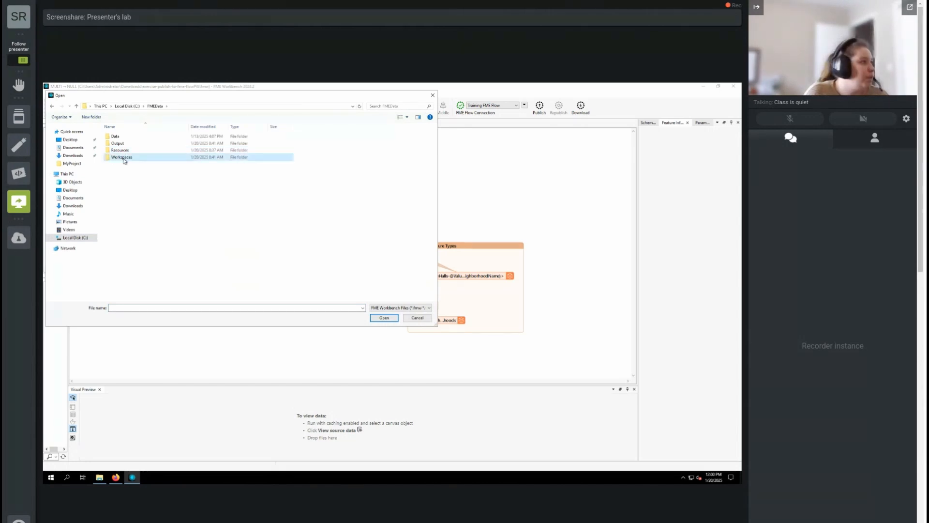
{"action": "double_click", "coordinate": [123, 158]}
{"action": "double_click", "coordinate": [130, 170]}
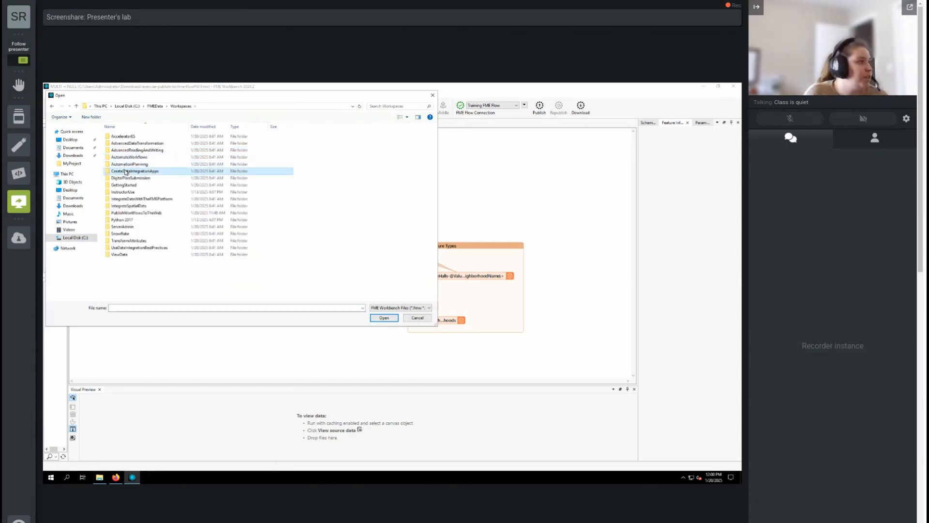
{"action": "left_click", "coordinate": [196, 192]}
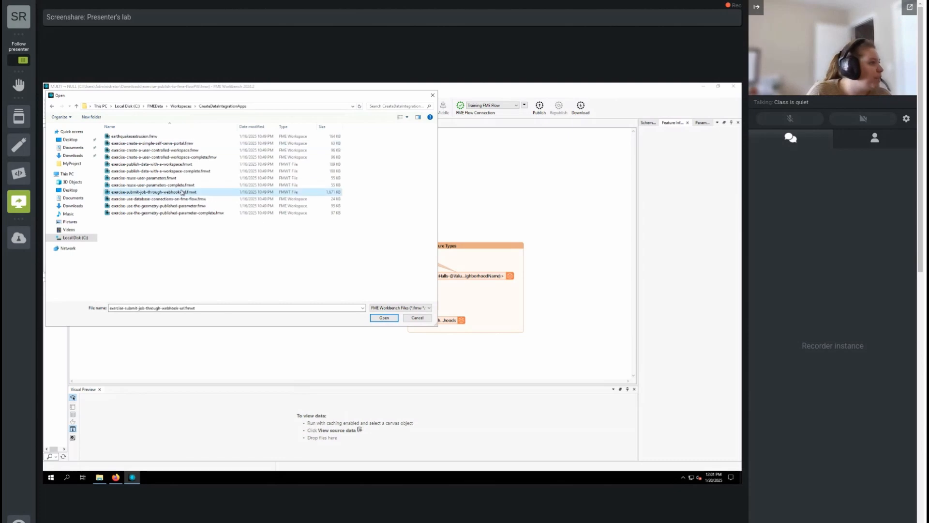
{"action": "left_click", "coordinate": [384, 317]}
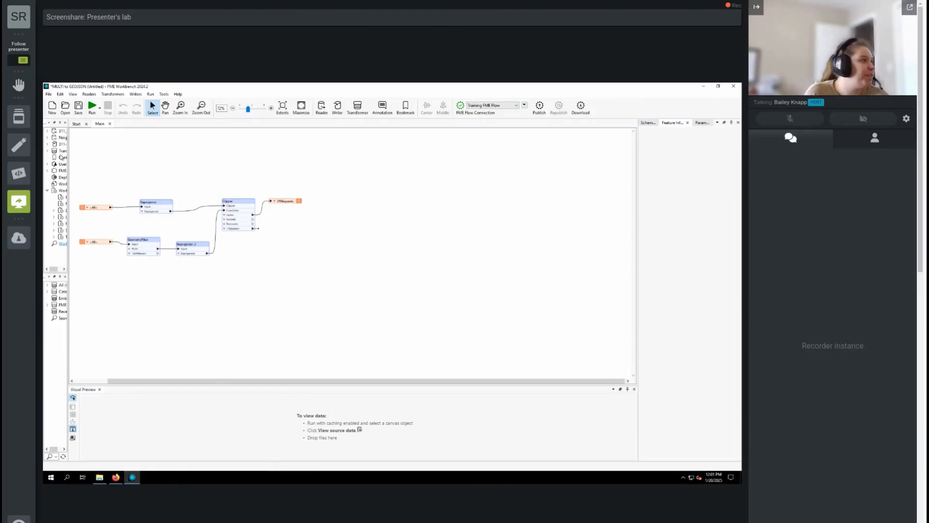
Run the translation with the default parameter values and widen the navigator panel.
{"action": "left_click", "coordinate": [92, 113]}
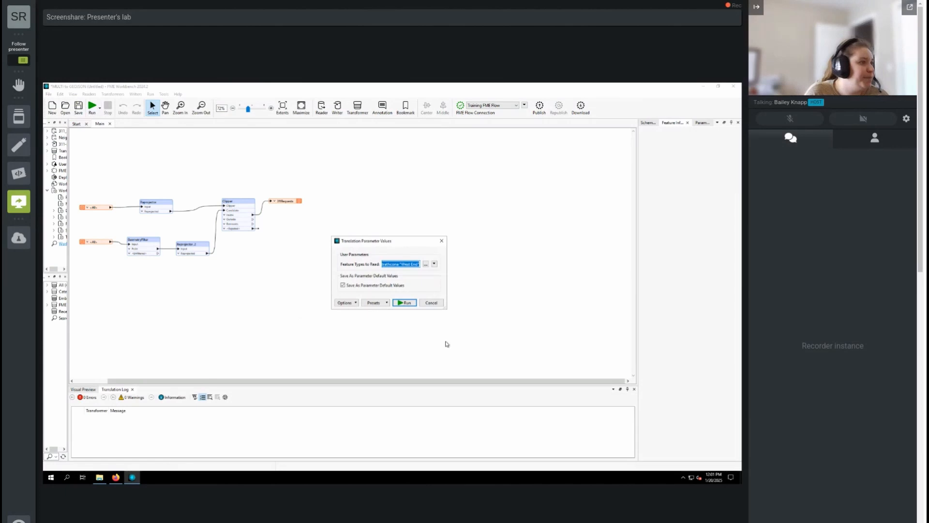
{"action": "left_click", "coordinate": [405, 304]}
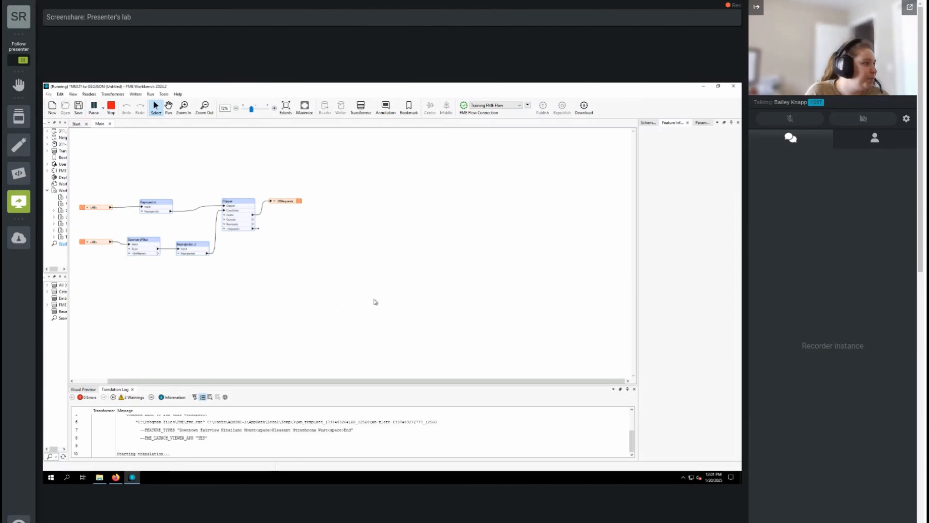
{"action": "left_click_drag", "start_coordinate": [67, 331], "coordinate": [134, 324]}
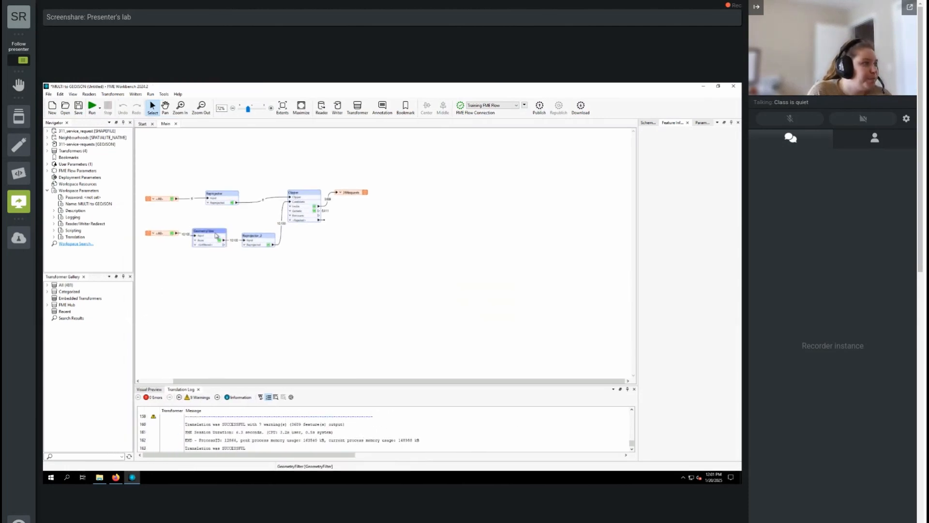
{"action": "mouse_move", "coordinate": [216, 235]}
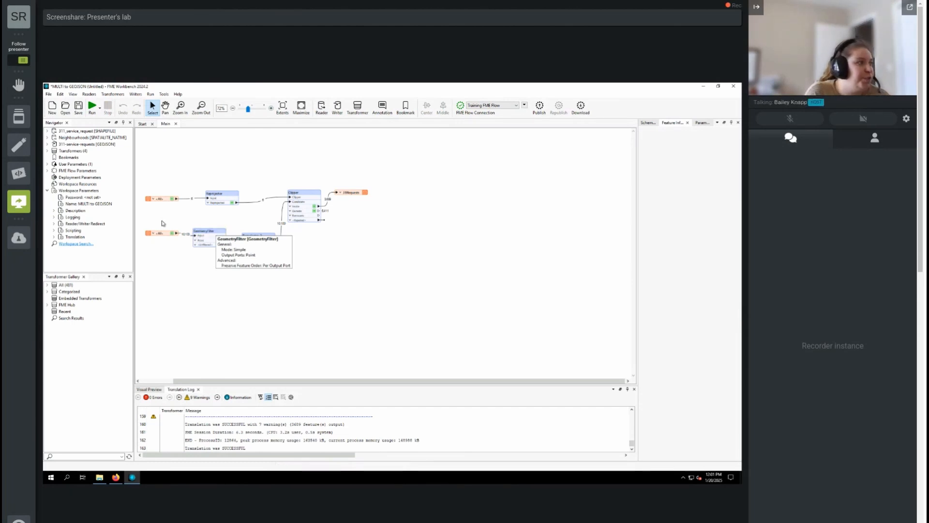
{"action": "mouse_move", "coordinate": [349, 195]}
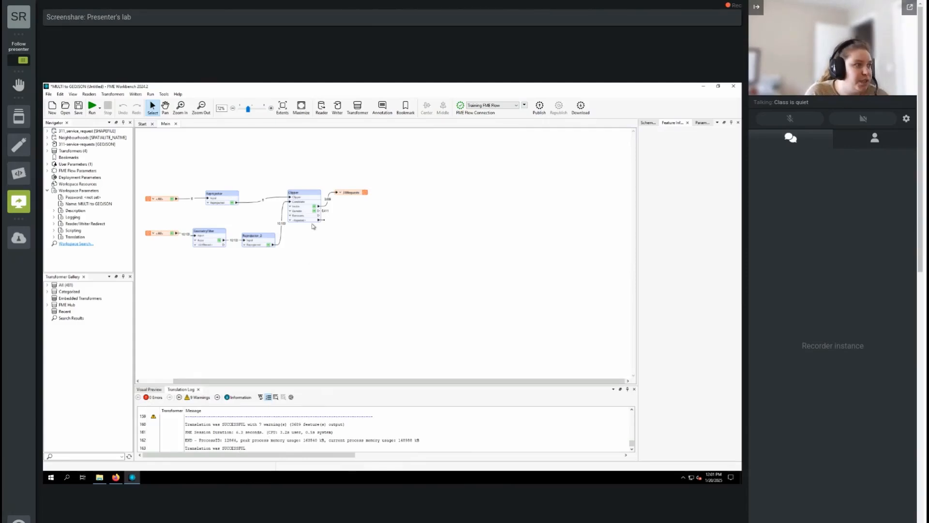
View the 311Requests written data in Visual Preview and zoom into the map.
{"action": "left_click", "coordinate": [353, 192]}
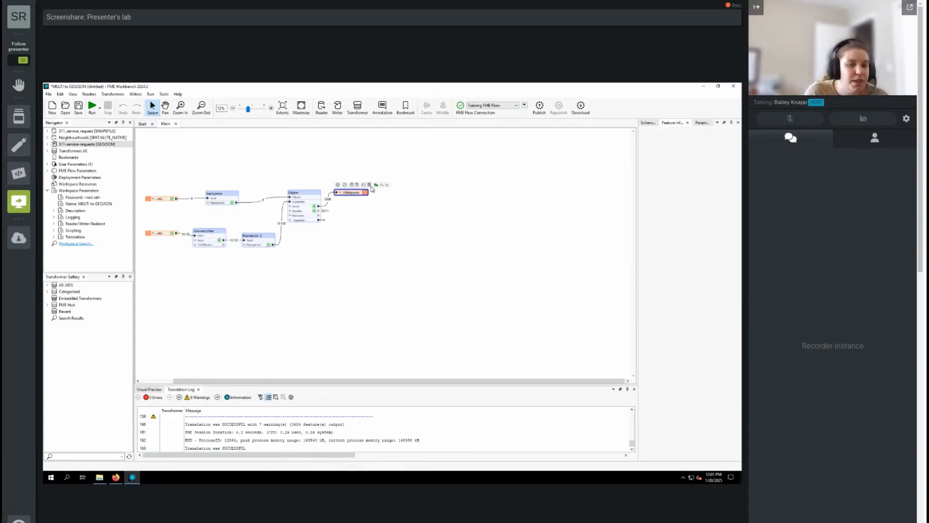
{"action": "left_click", "coordinate": [370, 185]}
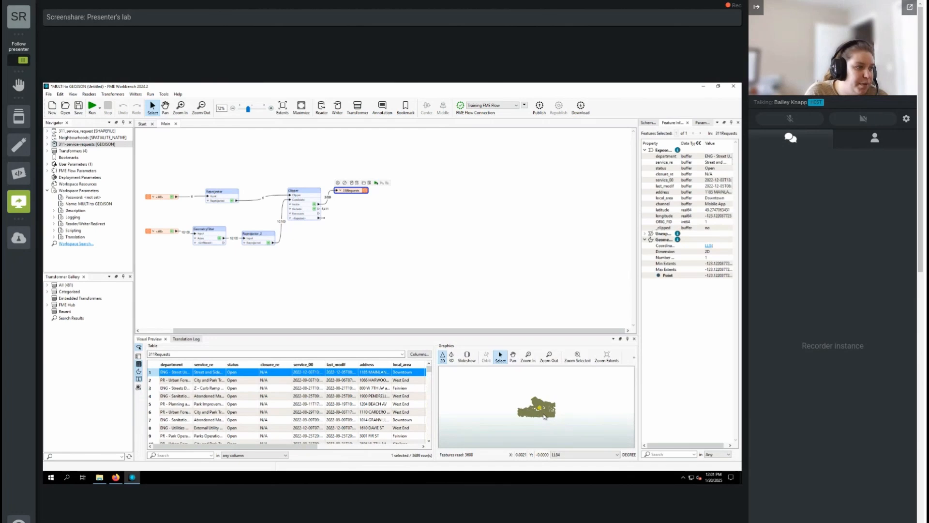
{"action": "scroll", "coordinate": [544, 416], "scroll_direction": "up", "scroll_amount": 2}
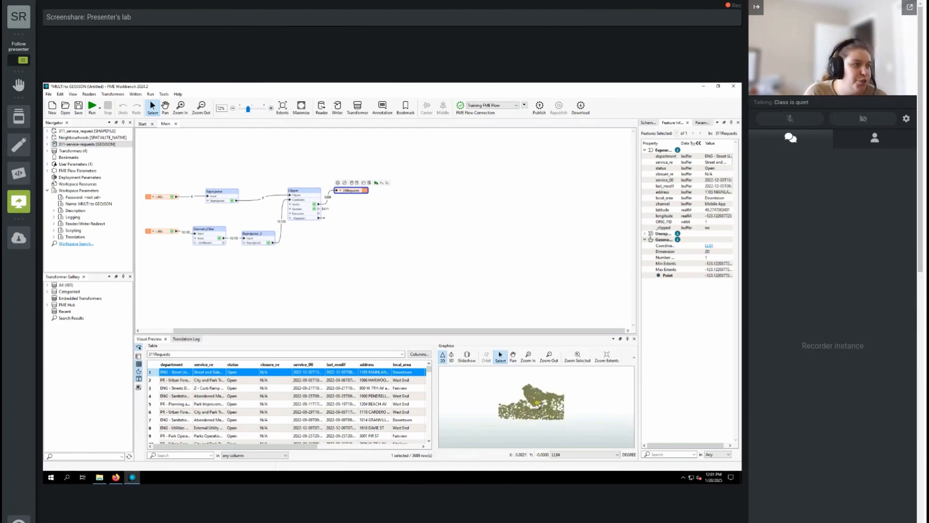
{"action": "scroll", "coordinate": [538, 411], "scroll_direction": "up", "scroll_amount": 2}
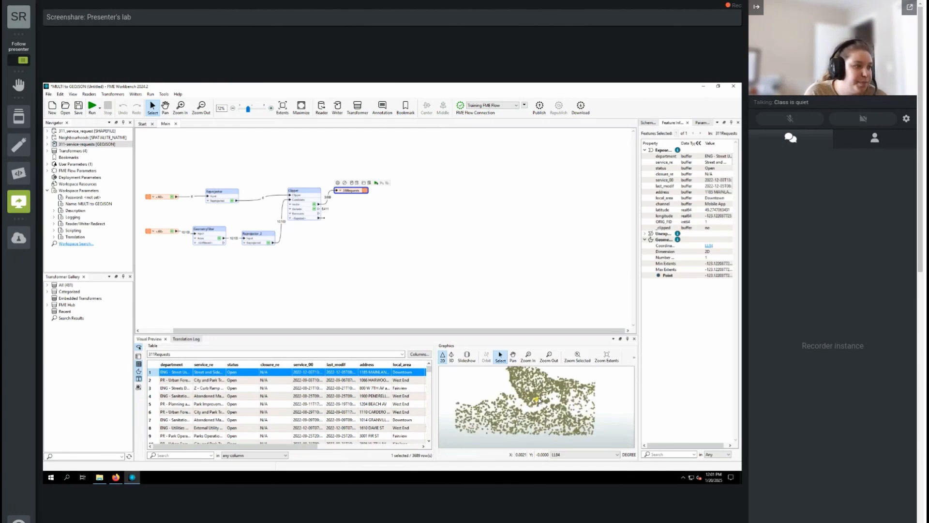
{"action": "scroll", "coordinate": [536, 398], "scroll_direction": "up", "scroll_amount": 1}
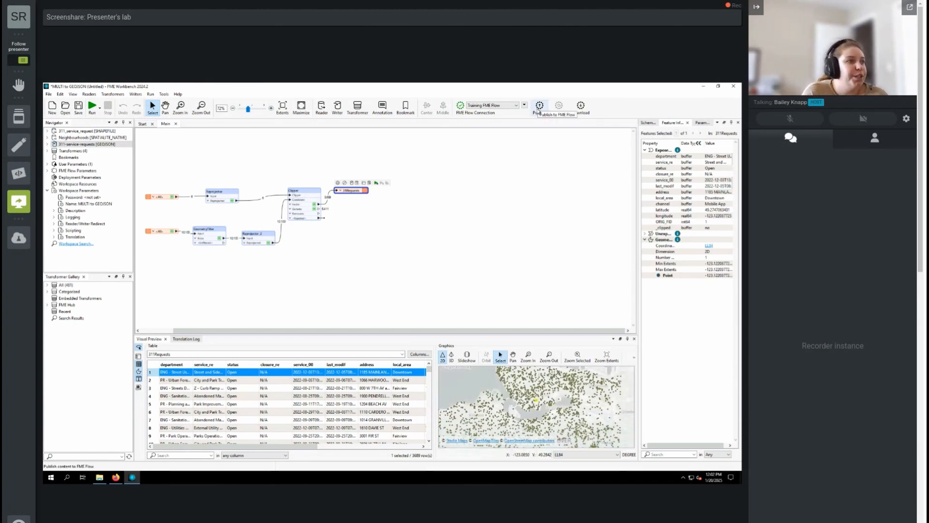
Publish to the Training repository with Data Download and Job Submitter, then open its Run Workspace page.
{"action": "left_click", "coordinate": [540, 106]}
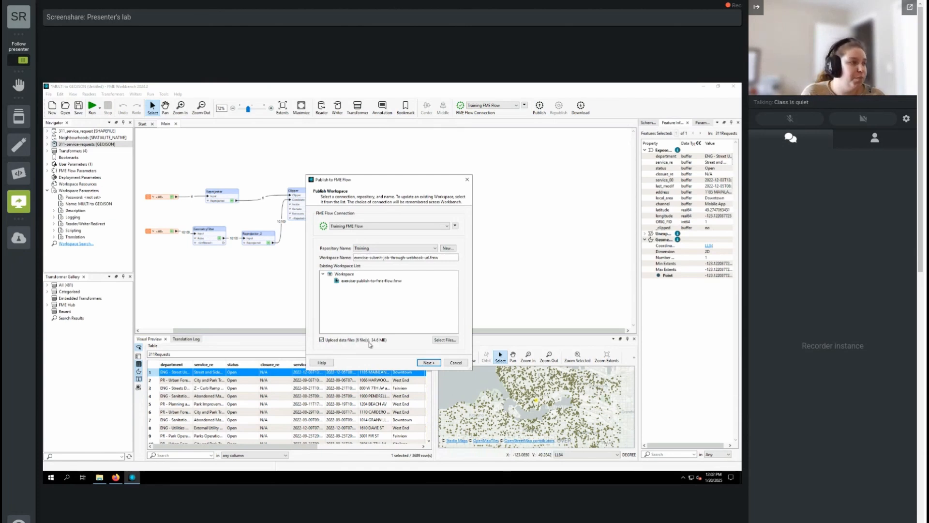
{"action": "left_click", "coordinate": [429, 364]}
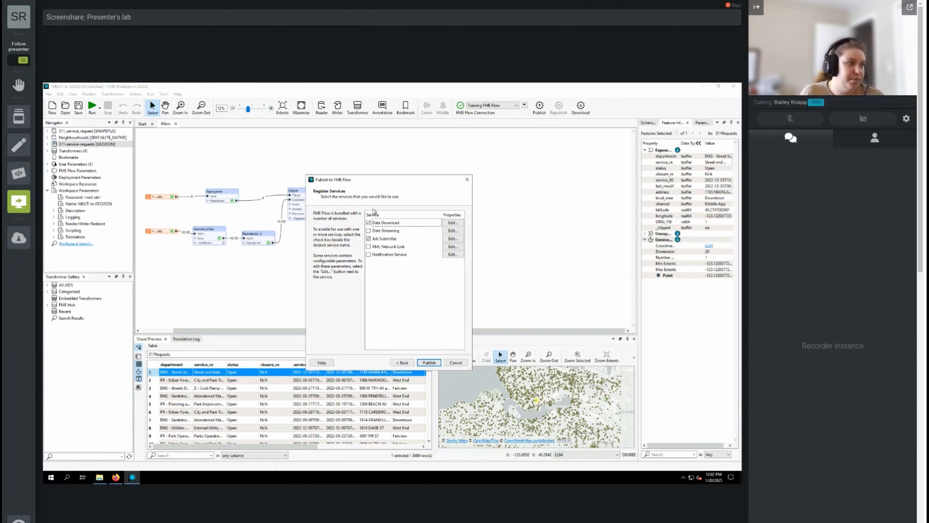
{"action": "left_click", "coordinate": [429, 363]}
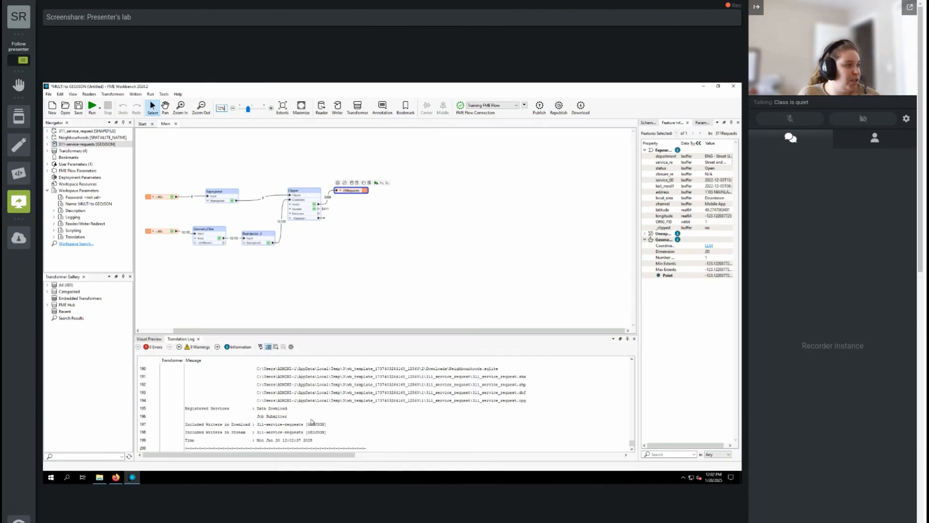
{"action": "scroll", "coordinate": [632, 361], "scroll_direction": "up", "scroll_amount": 3}
{"action": "left_click", "coordinate": [632, 360]}
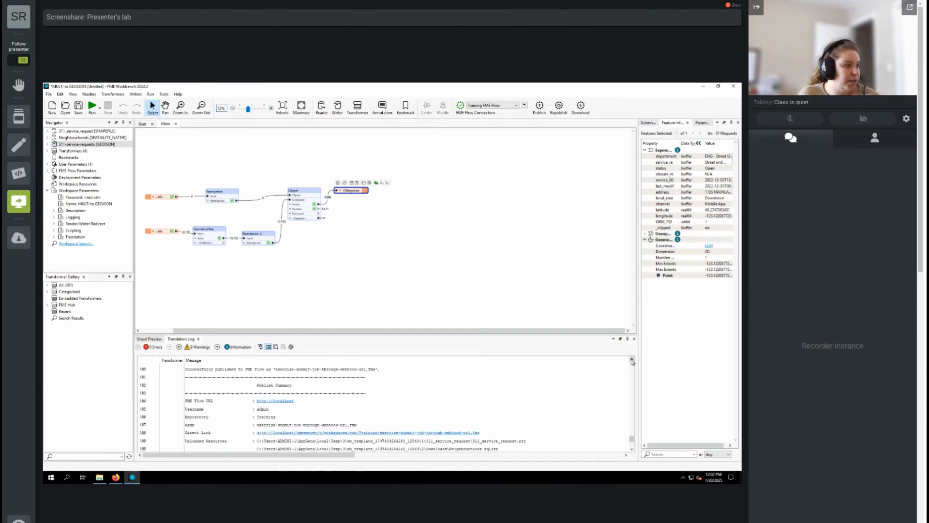
{"action": "left_click", "coordinate": [306, 434]}
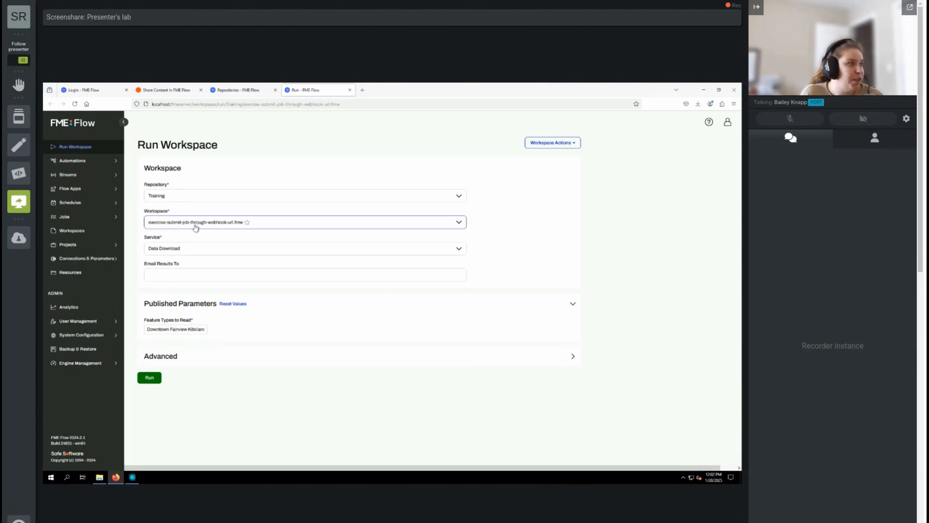
Run the workspace with the Job Submitter service, then go back to the Run Workspace form.
{"action": "left_click", "coordinate": [183, 252]}
{"action": "left_click", "coordinate": [181, 279]}
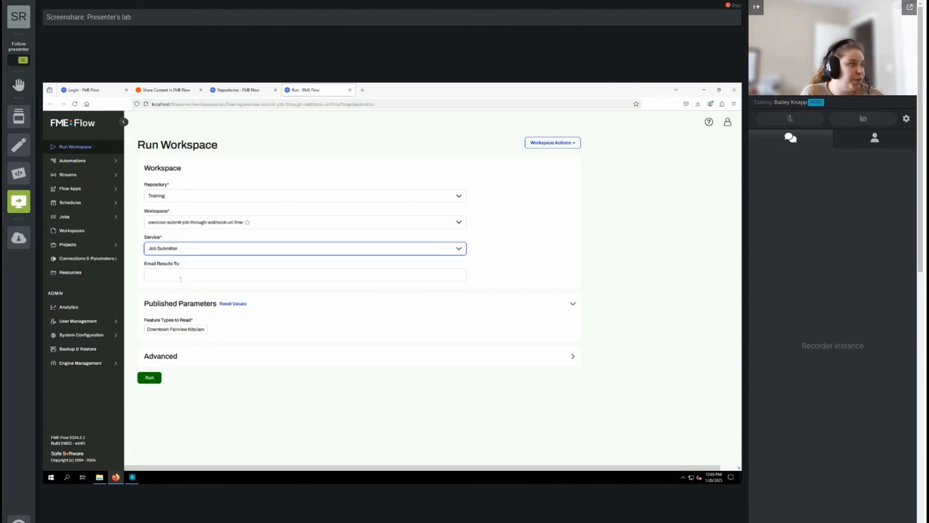
{"action": "left_click", "coordinate": [148, 378]}
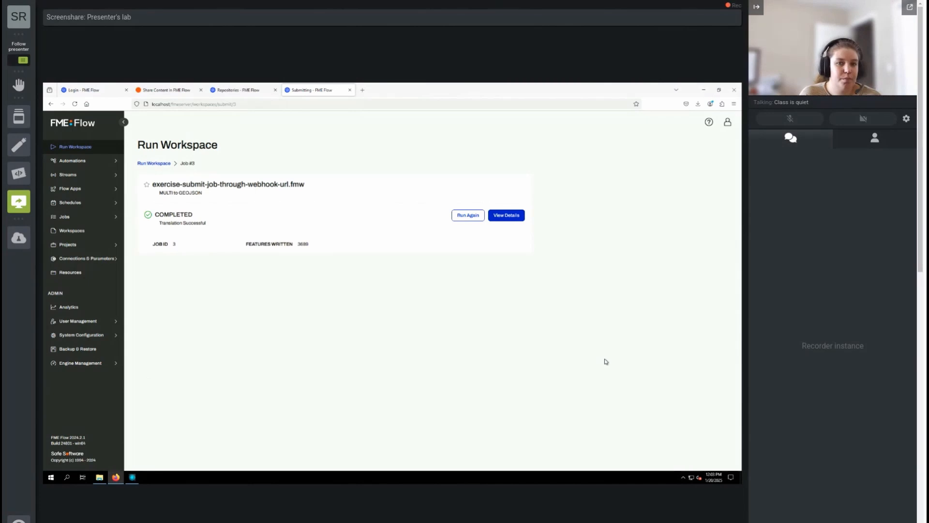
{"action": "left_click", "coordinate": [159, 164]}
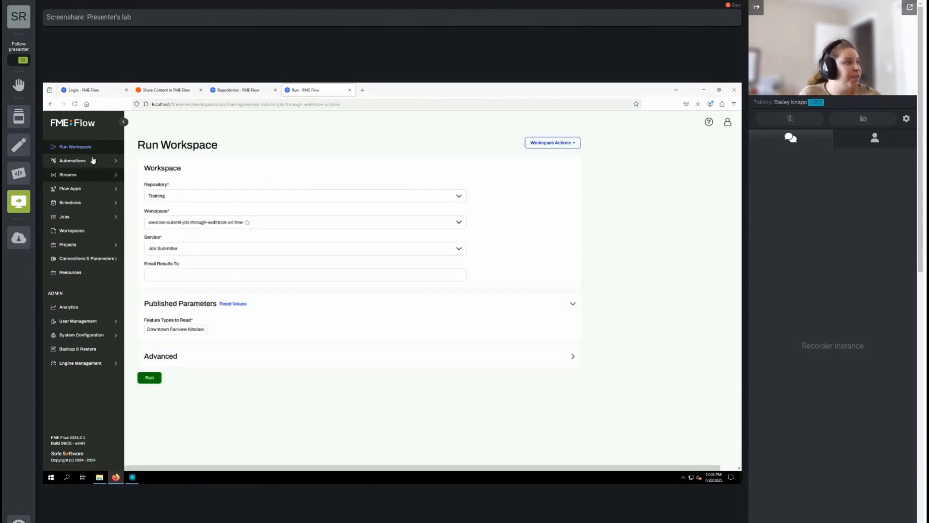
Create a Job Submitter webhook with Downtown in Feature Types to Read, copying its URL.
{"action": "left_click", "coordinate": [565, 143]}
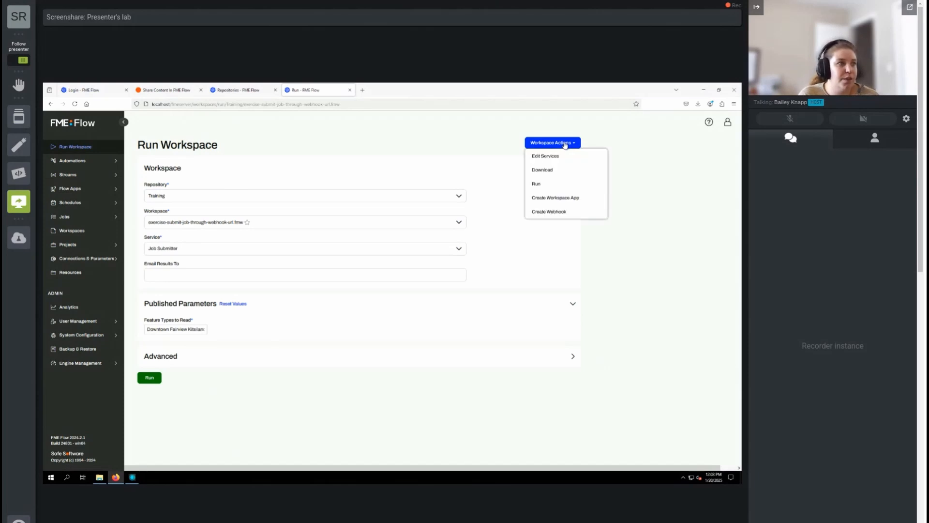
{"action": "left_click", "coordinate": [565, 213]}
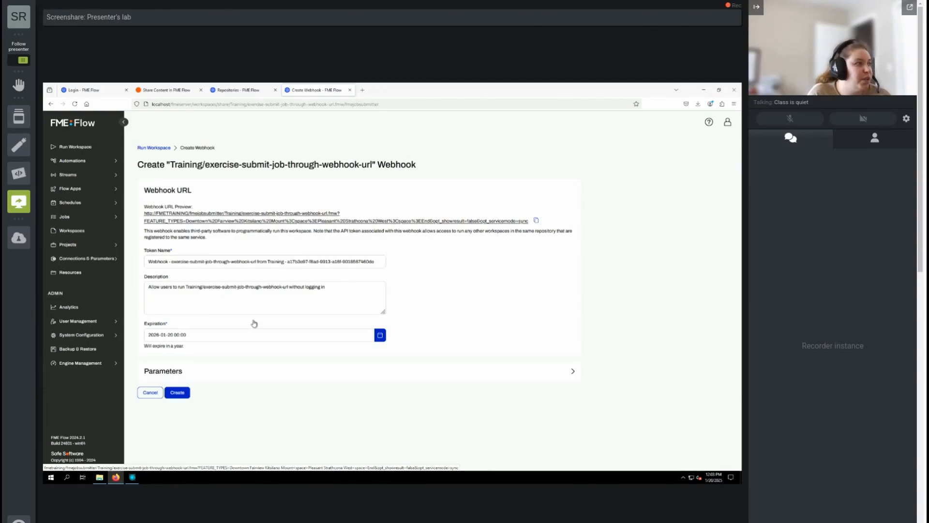
{"action": "left_click", "coordinate": [193, 373]}
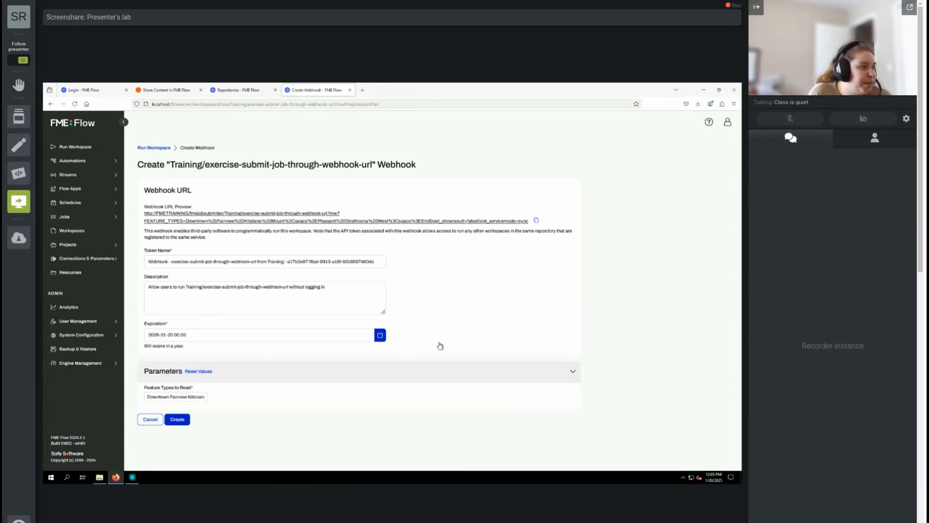
{"action": "left_click", "coordinate": [189, 397]}
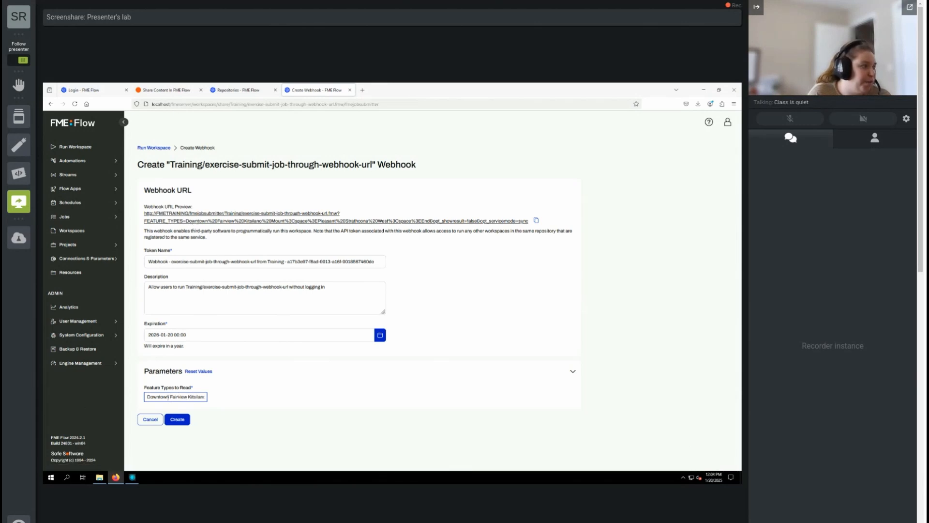
{"action": "key", "text": "BackSpace"}
{"action": "key", "text": "BackSpace"}
{"action": "key", "text": "BackSpace"}
{"action": "key", "text": "BackSpace"}
{"action": "key", "text": "BackSpace"}
{"action": "key", "text": "BackSpace"}
{"action": "key", "text": "BackSpace"}
{"action": "key", "text": "BackSpace"}
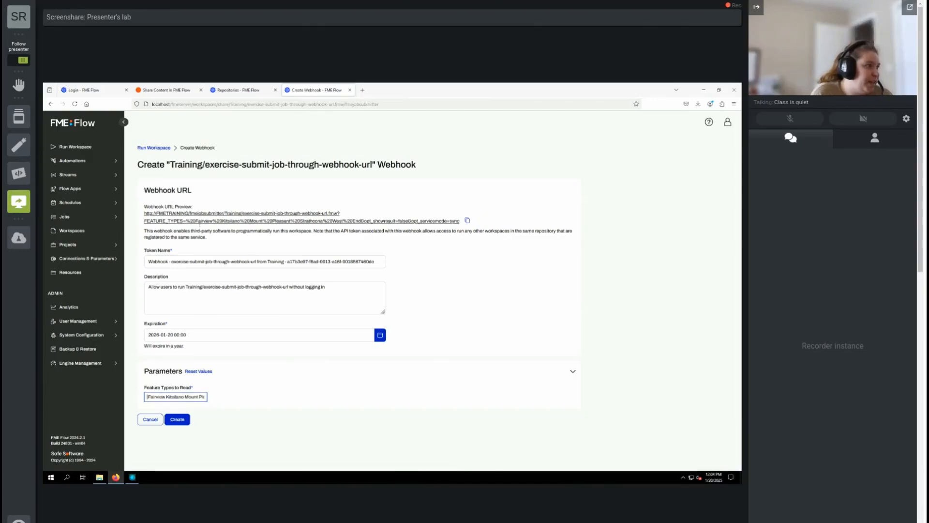
{"action": "type", "text": "Downtown"}
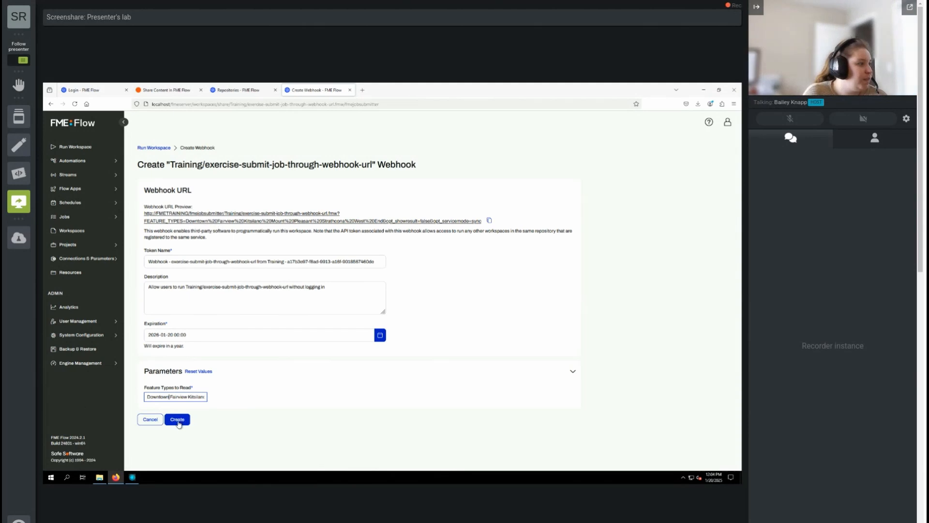
{"action": "left_click", "coordinate": [489, 221]}
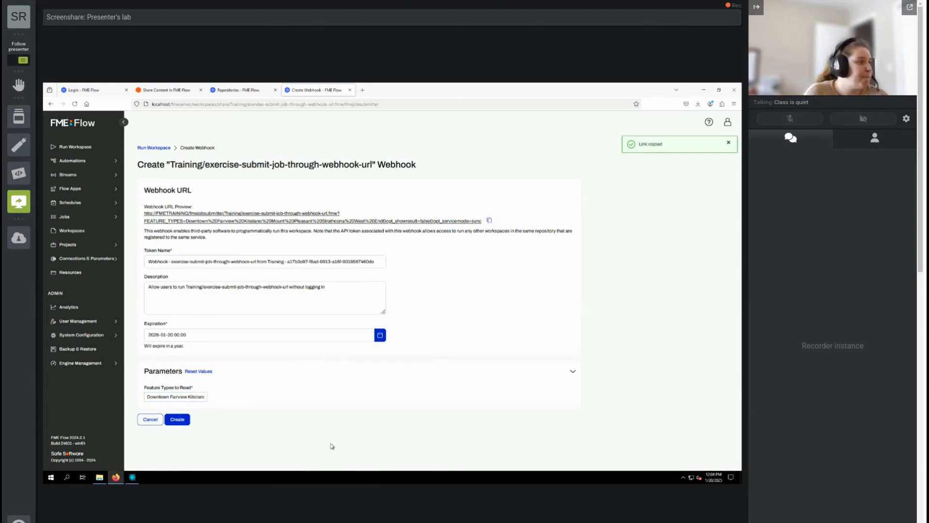
{"action": "left_click", "coordinate": [183, 424]}
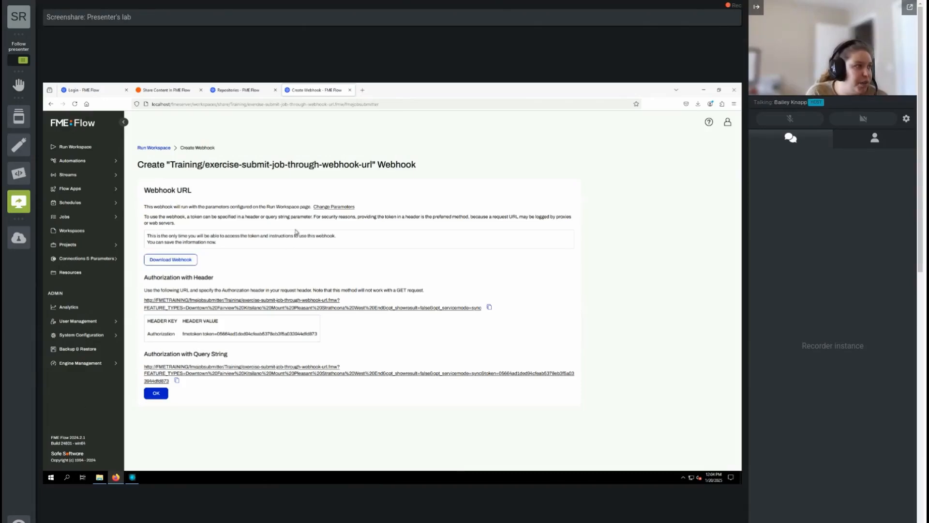
Download the webhook details file and copy the query-string authorization URL.
{"action": "left_click", "coordinate": [177, 260]}
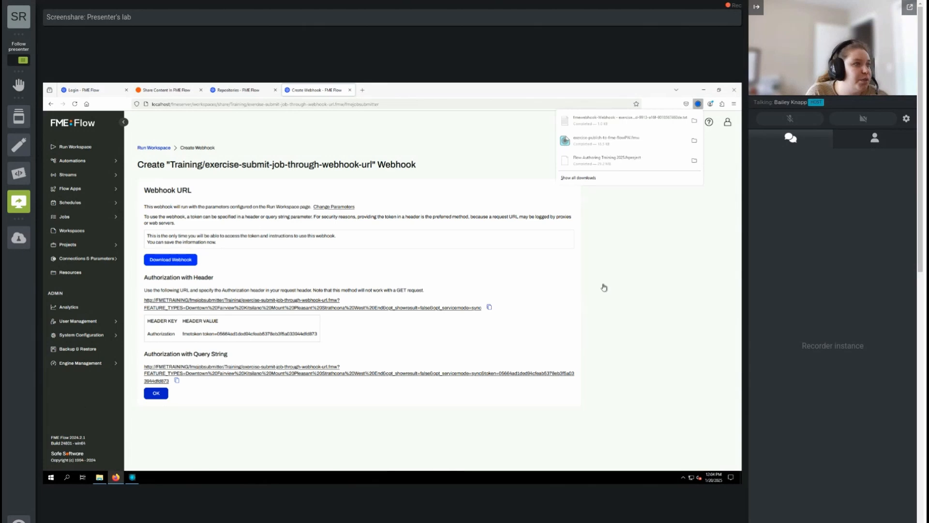
{"action": "left_click", "coordinate": [718, 306]}
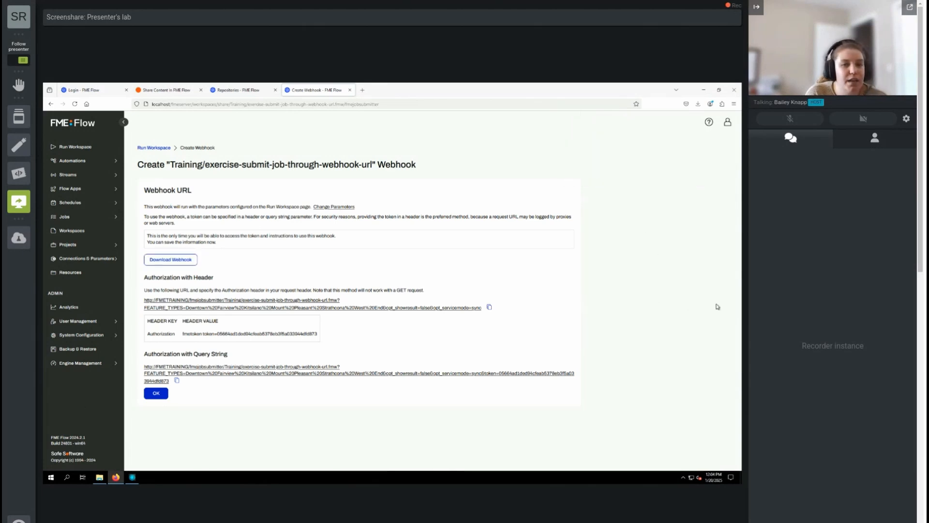
{"action": "left_click", "coordinate": [177, 382]}
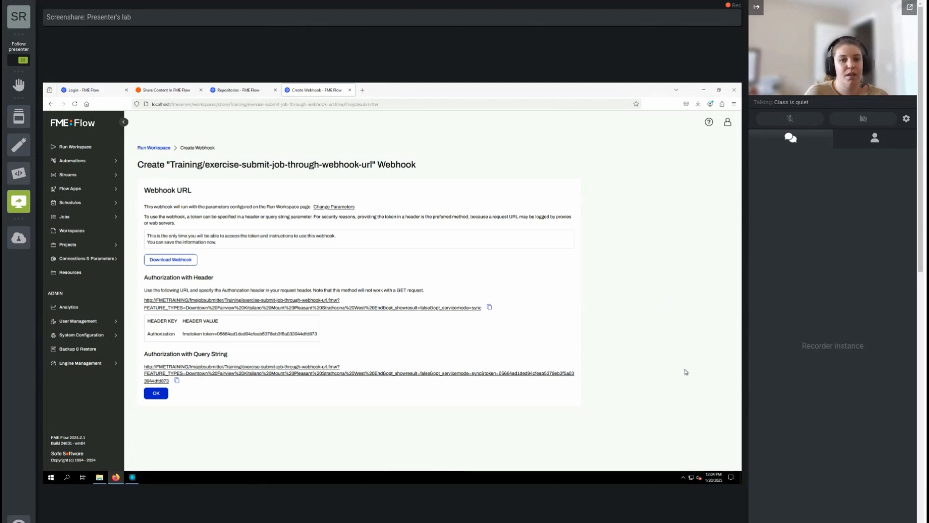
Paste the Job Submitter webhook URL into a new browser tab and load it.
{"action": "left_click", "coordinate": [361, 91]}
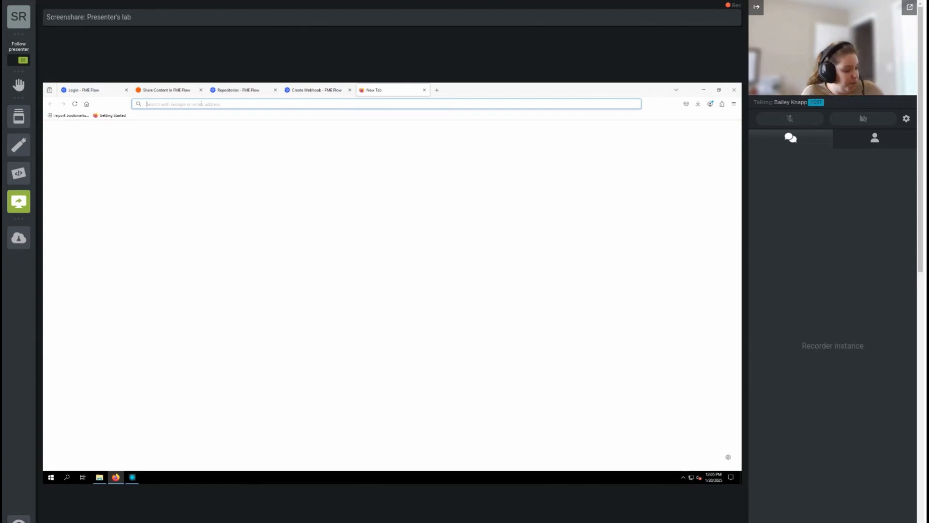
{"action": "key", "text": "ctrl+v"}
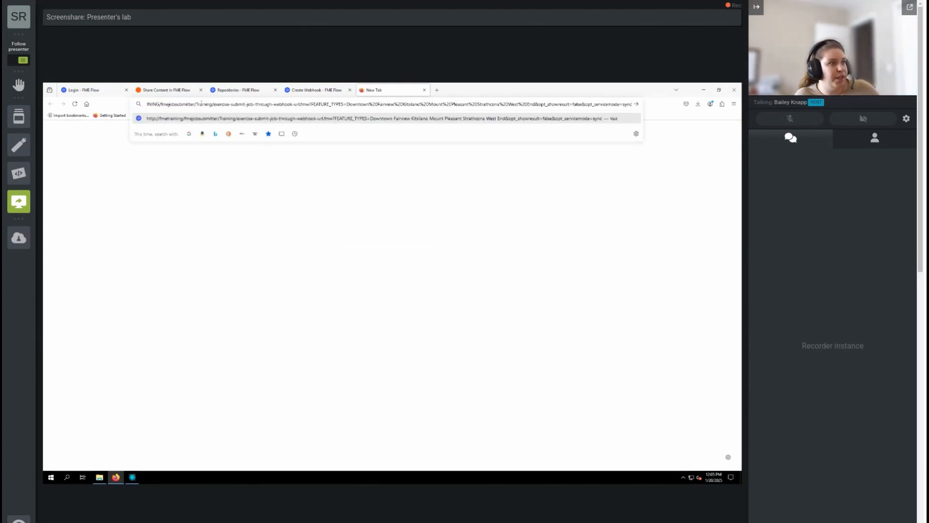
{"action": "key", "text": "Return"}
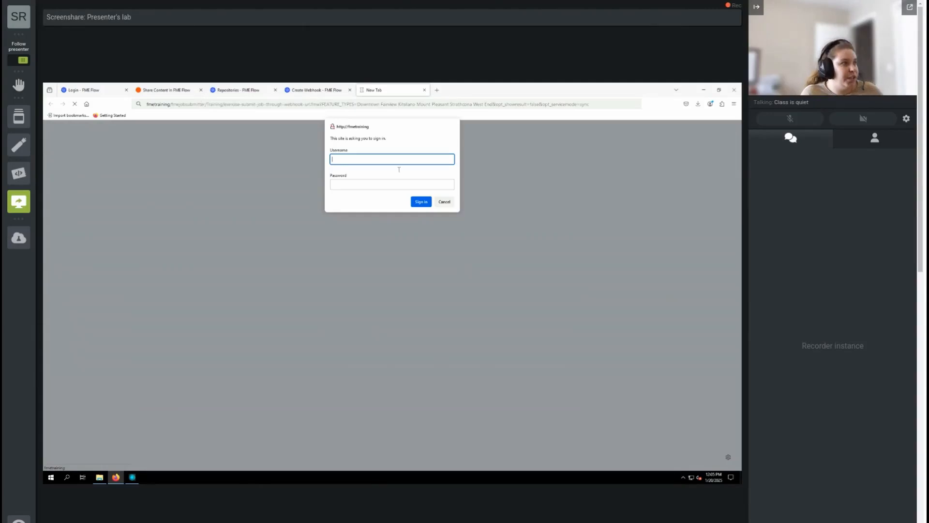
Sign in with the FME Flow username and password, decline saving it, and return to Create Webhook.
{"action": "type", "text": "admin"}
{"action": "key", "text": "Tab"}
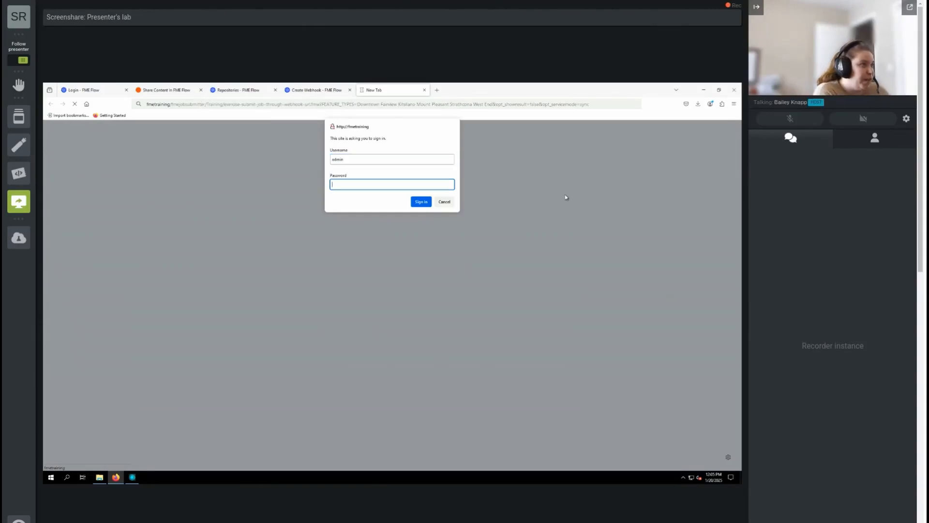
{"action": "type", "text": "•••••••••••••"}
{"action": "left_click", "coordinate": [451, 184]}
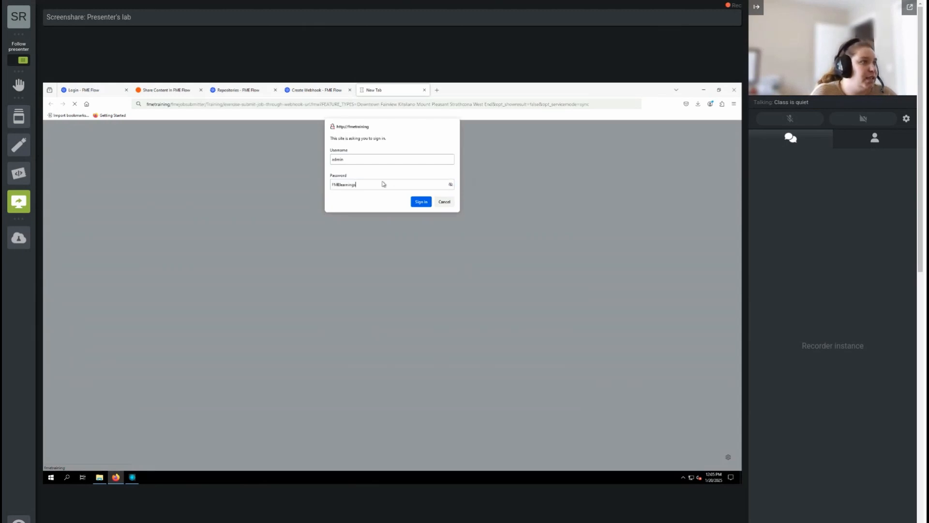
{"action": "left_click", "coordinate": [421, 201]}
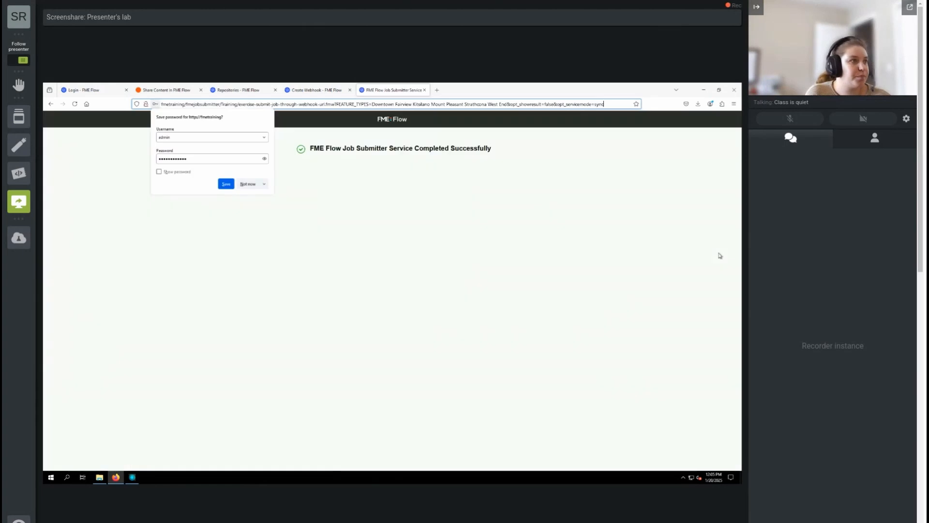
{"action": "left_click", "coordinate": [247, 185]}
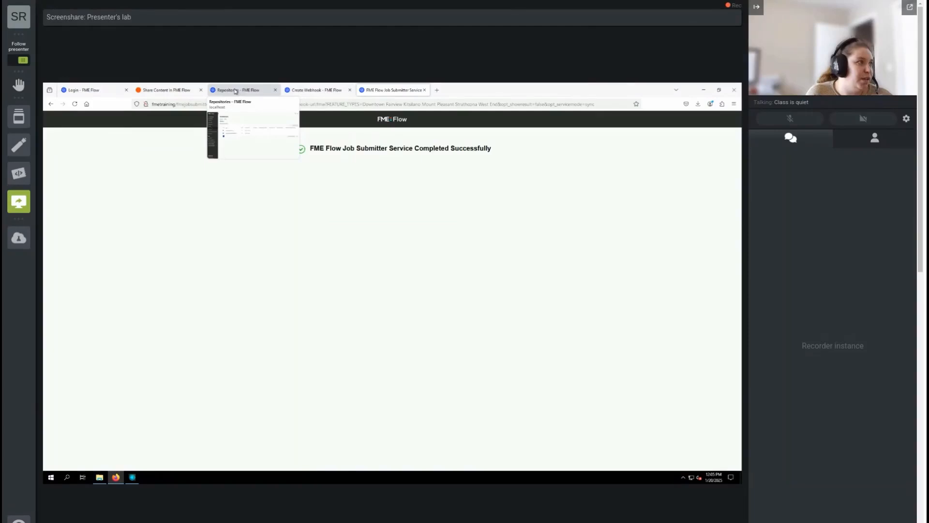
{"action": "left_click", "coordinate": [317, 90]}
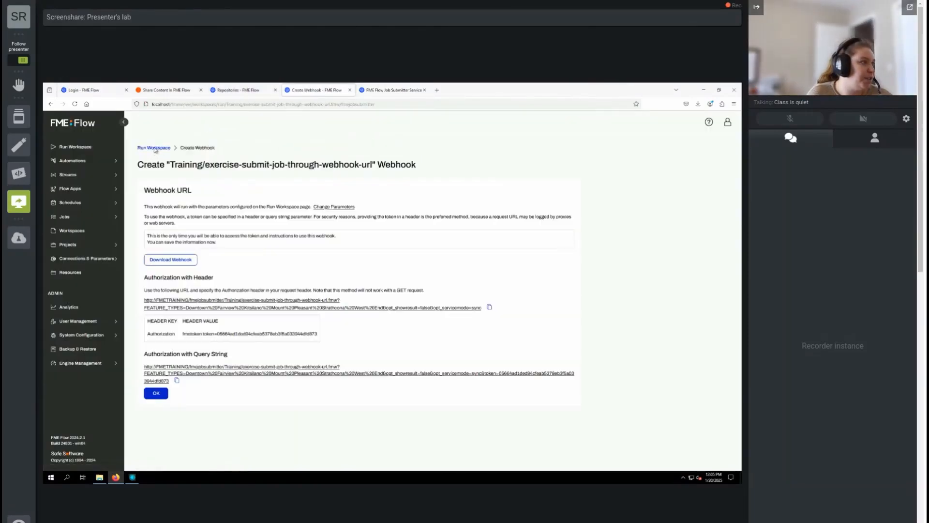
Switch the Run Workspace service to Data Download and start creating its webhook.
{"action": "left_click", "coordinate": [154, 148]}
{"action": "left_click", "coordinate": [184, 249]}
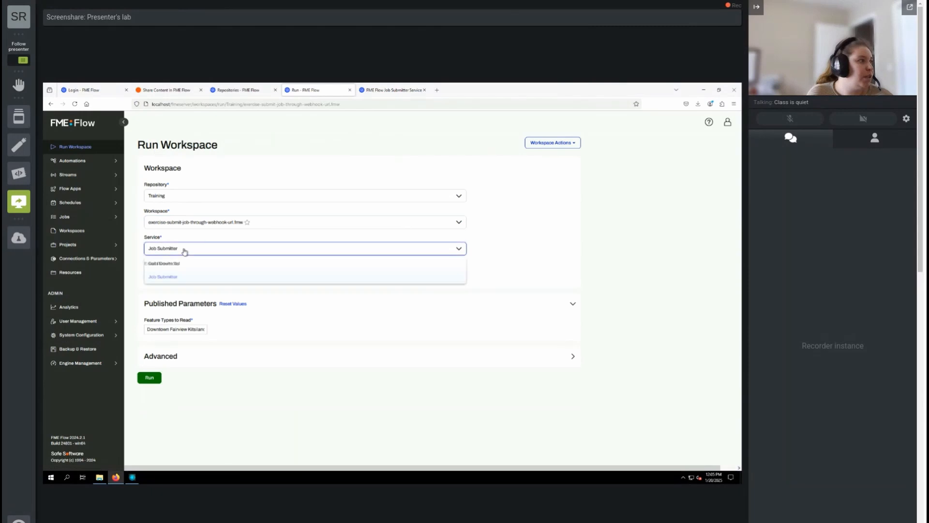
{"action": "left_click", "coordinate": [180, 263]}
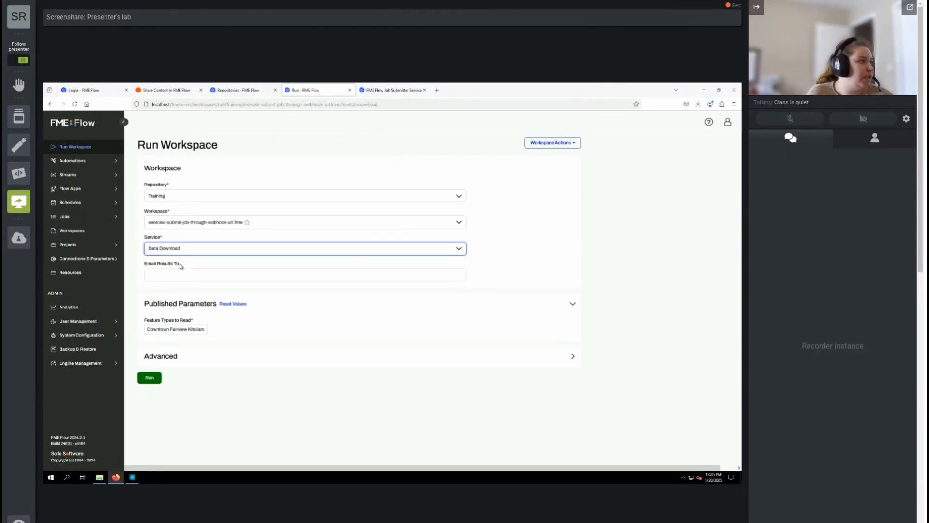
{"action": "left_click", "coordinate": [558, 144]}
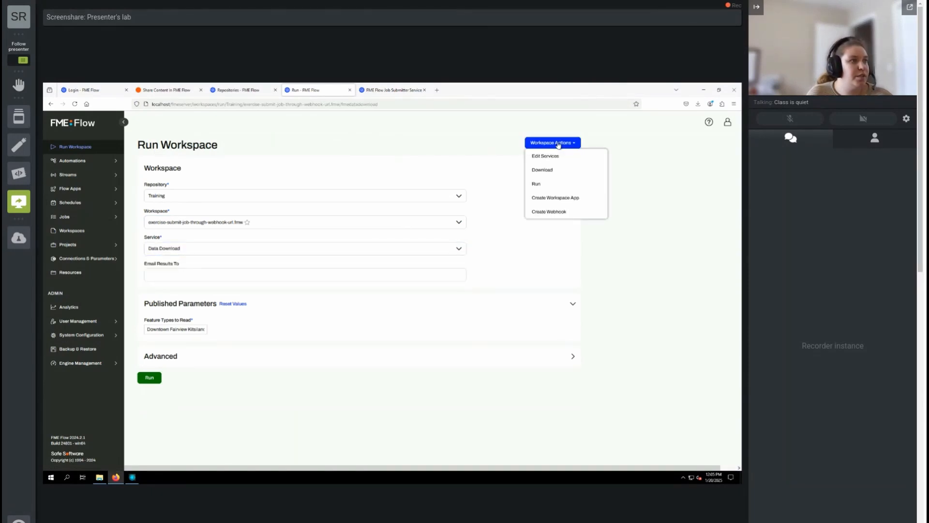
{"action": "left_click", "coordinate": [554, 213]}
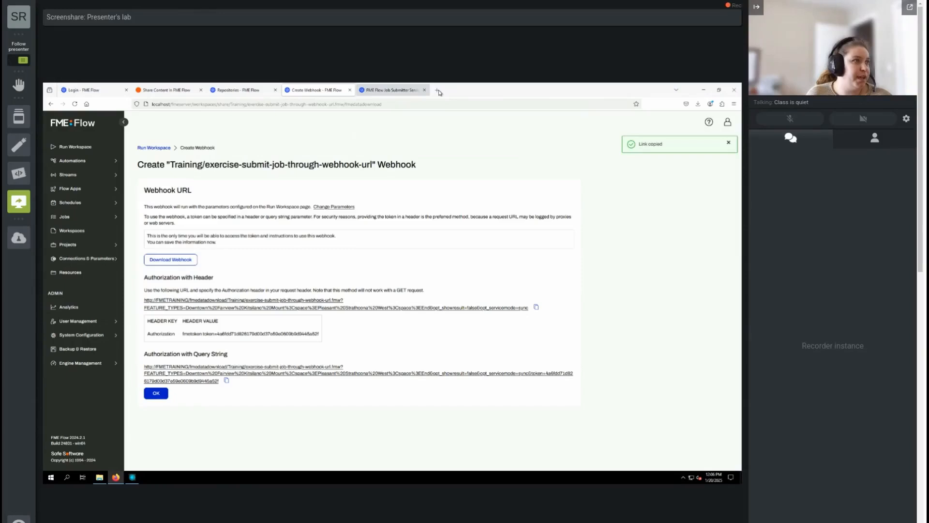
Load the Data Download webhook URL in a new tab, download the result zip and show its folder.
{"action": "left_click", "coordinate": [438, 91]}
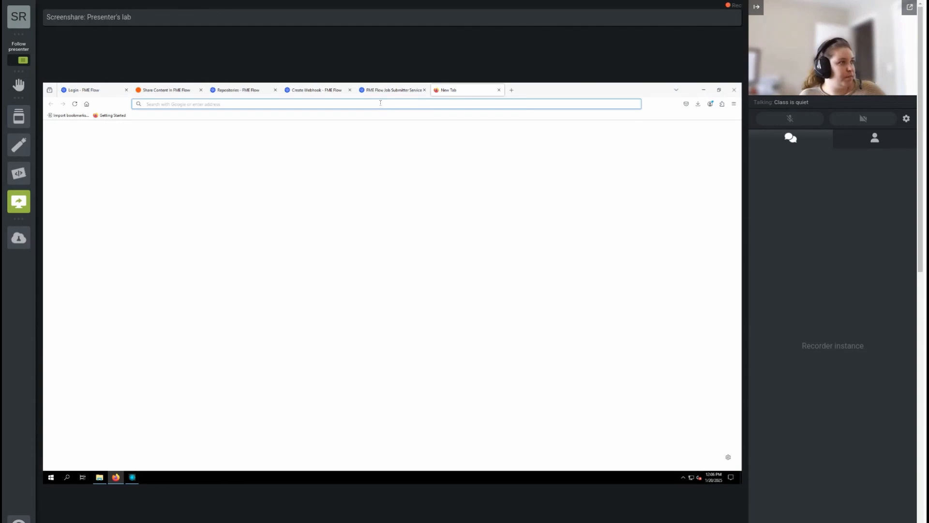
{"action": "key", "text": "ctrl+v"}
{"action": "key", "text": "Return"}
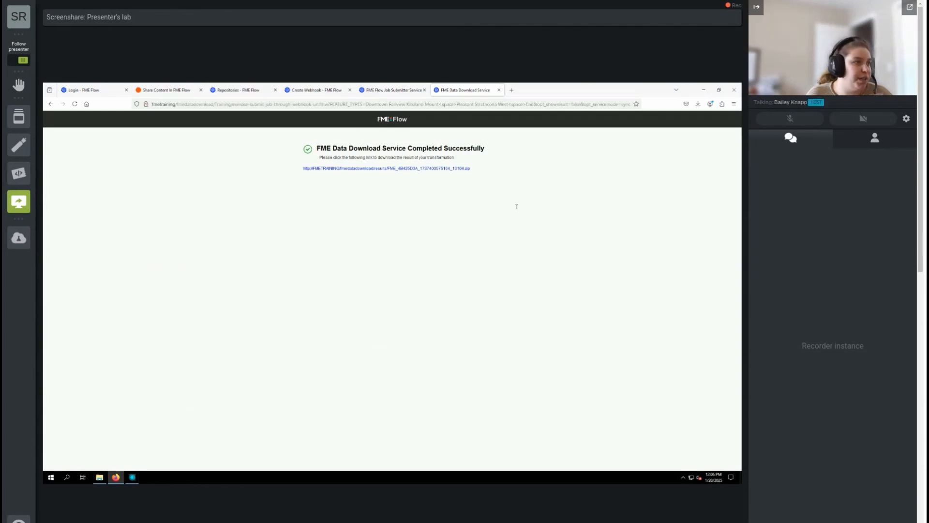
{"action": "left_click", "coordinate": [343, 172]}
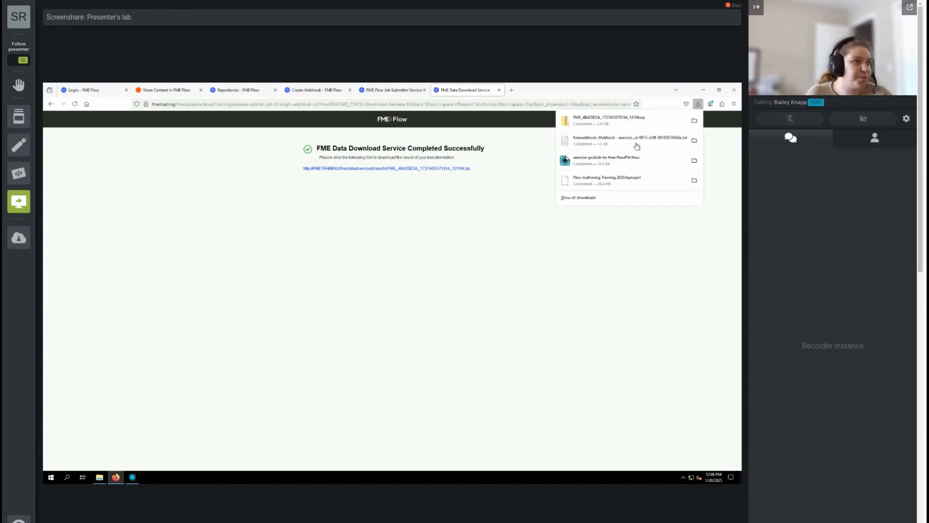
{"action": "left_click", "coordinate": [695, 121]}
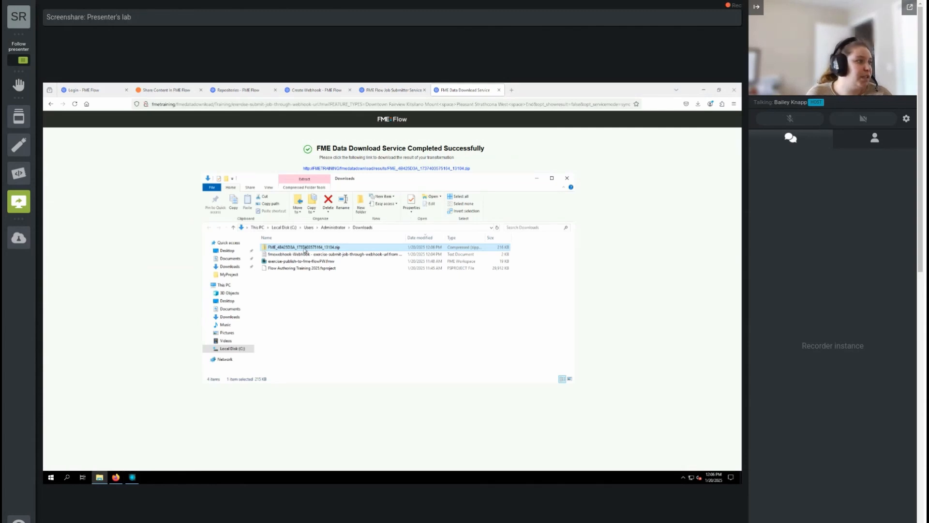
Extract all contents of the downloaded FME result zip into the Downloads folder.
{"action": "right_click", "coordinate": [304, 248]}
{"action": "left_click", "coordinate": [323, 290]}
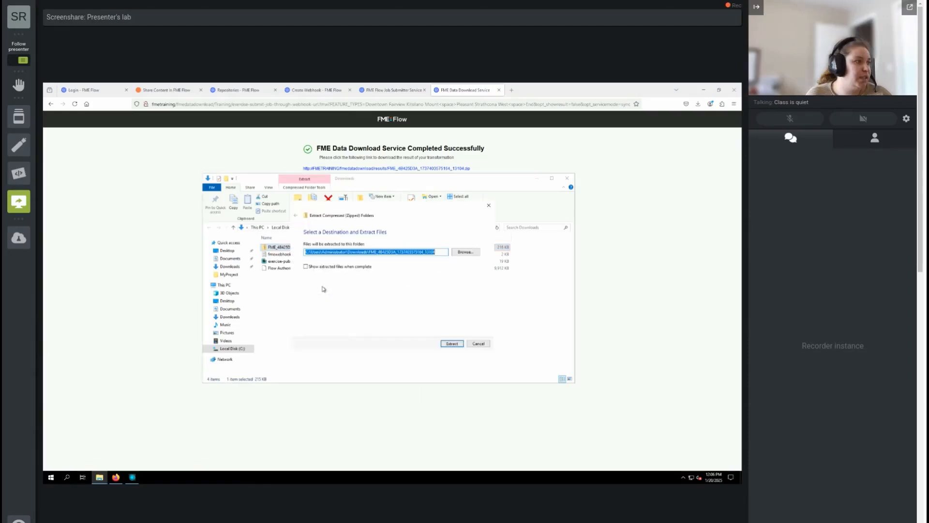
{"action": "left_click", "coordinate": [450, 343]}
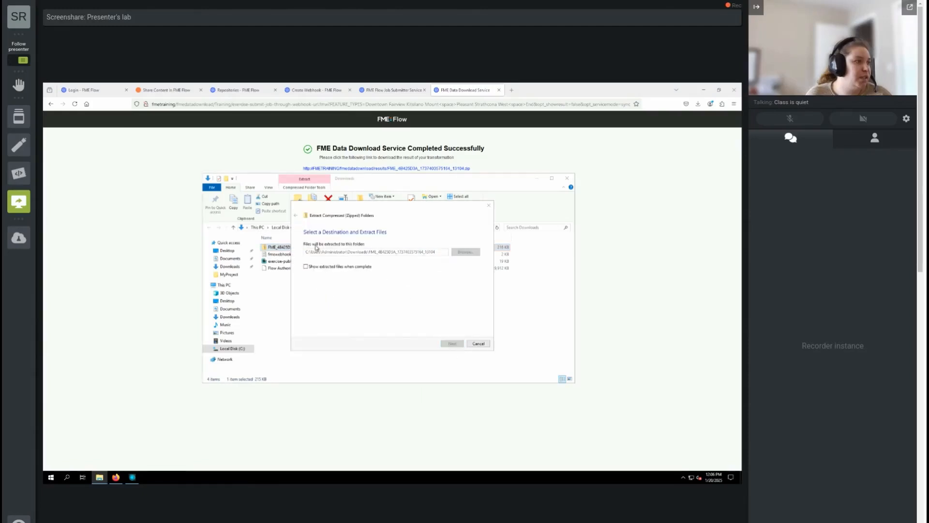
Open the extracted folder, select its roughly 2,171 KB JSON file, then minimize Explorer.
{"action": "left_click", "coordinate": [297, 275]}
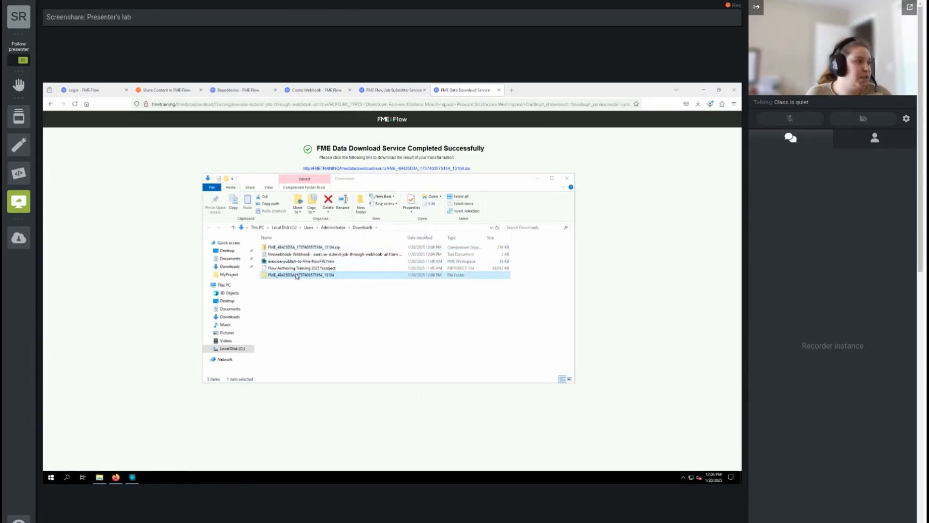
{"action": "double_click", "coordinate": [297, 275]}
{"action": "left_click", "coordinate": [326, 248]}
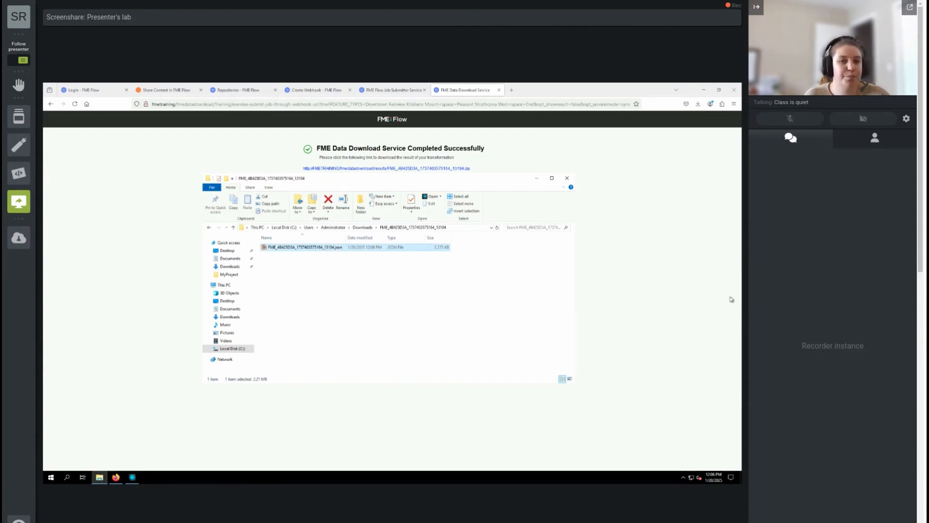
{"action": "left_click", "coordinate": [537, 179]}
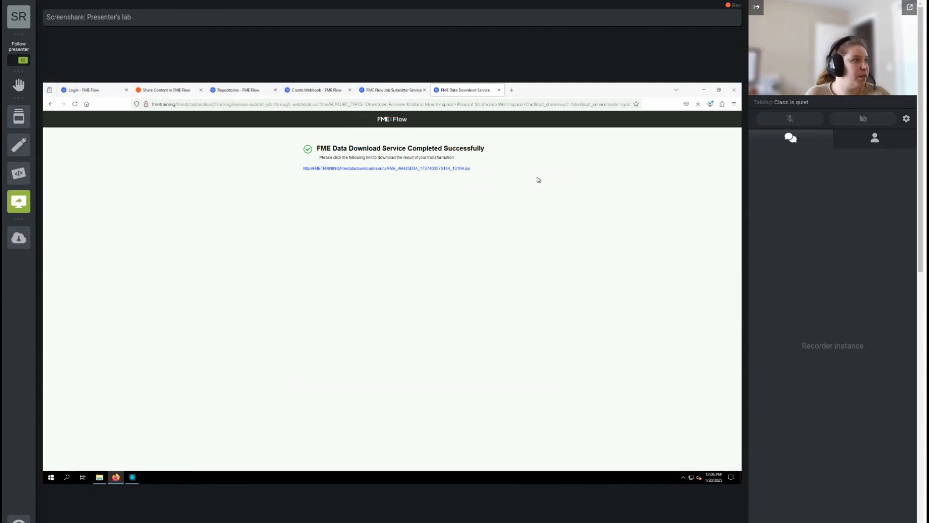
Switch to the FME Academy 'Publish Workflows to the Web 2024.1' course page.
{"action": "left_click", "coordinate": [155, 89]}
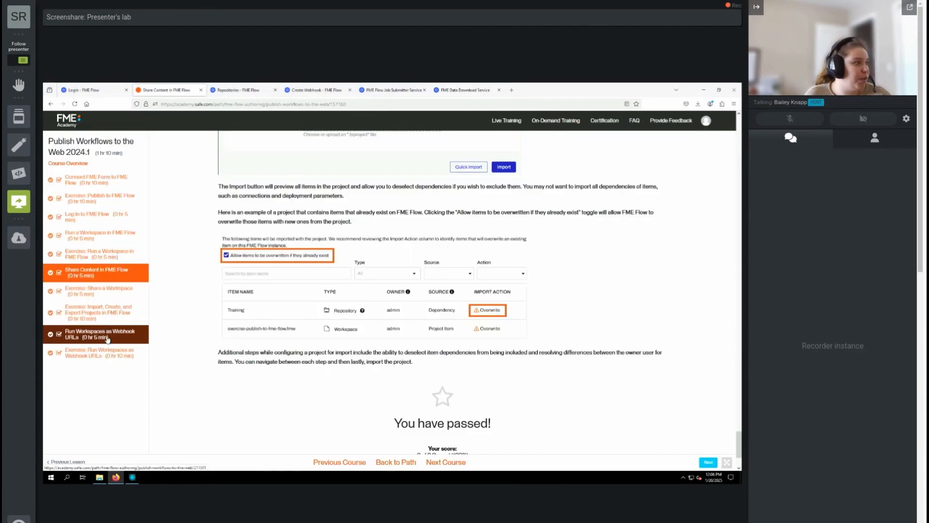